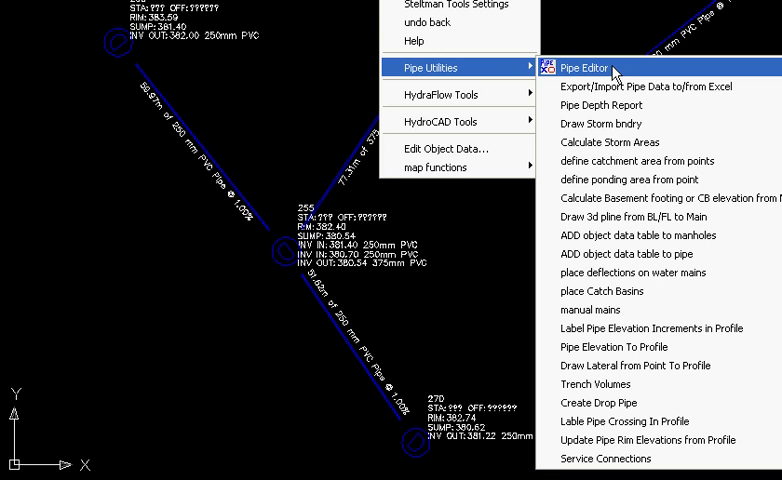
Launch the Steltman Pipe Editor from the Pipe Utilities menu
{"action": "left_click", "coordinate": [585, 68]}
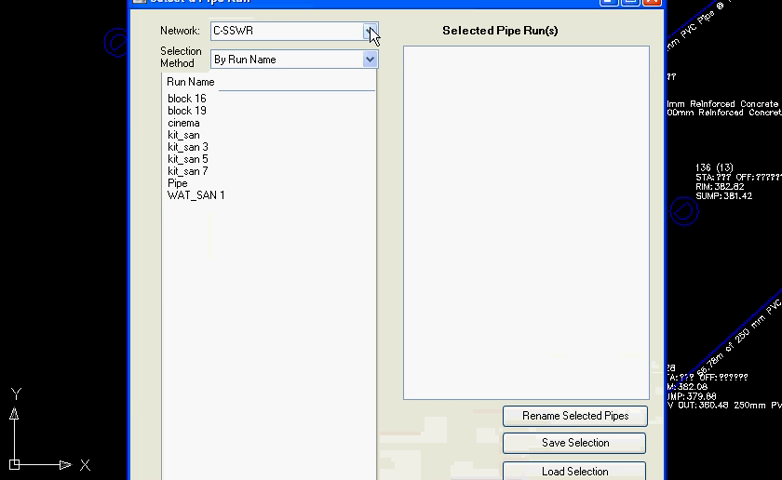
Load the Glasgow W run from the C-STRM network, selected by run name
{"action": "left_click", "coordinate": [370, 31]}
{"action": "left_click", "coordinate": [240, 60]}
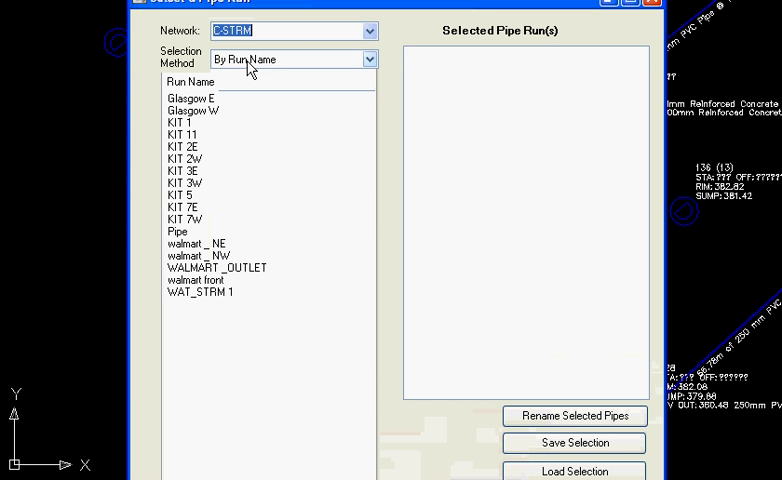
{"action": "left_click", "coordinate": [370, 62]}
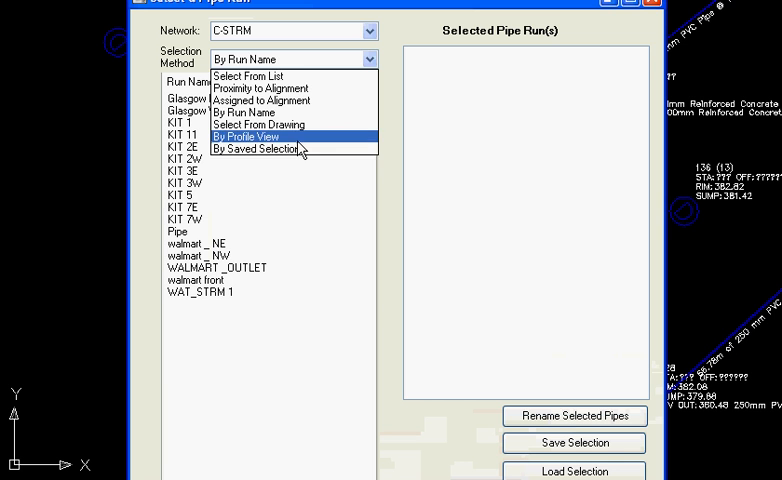
{"action": "left_click", "coordinate": [244, 112]}
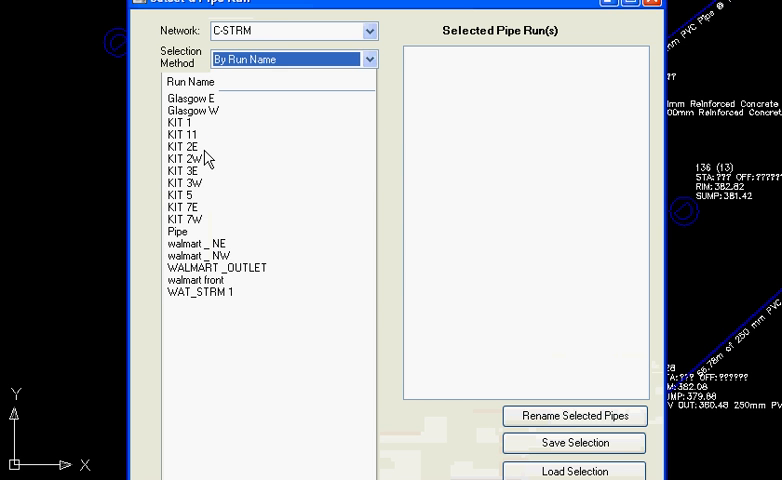
{"action": "left_click", "coordinate": [193, 111]}
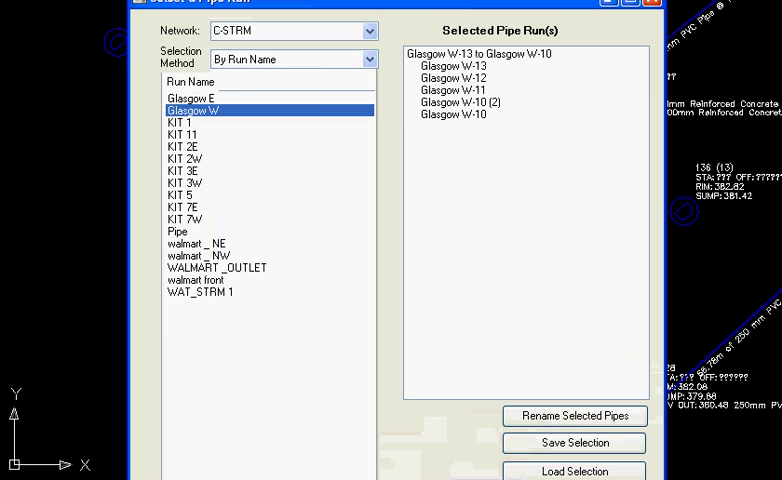
{"action": "key", "text": "Return"}
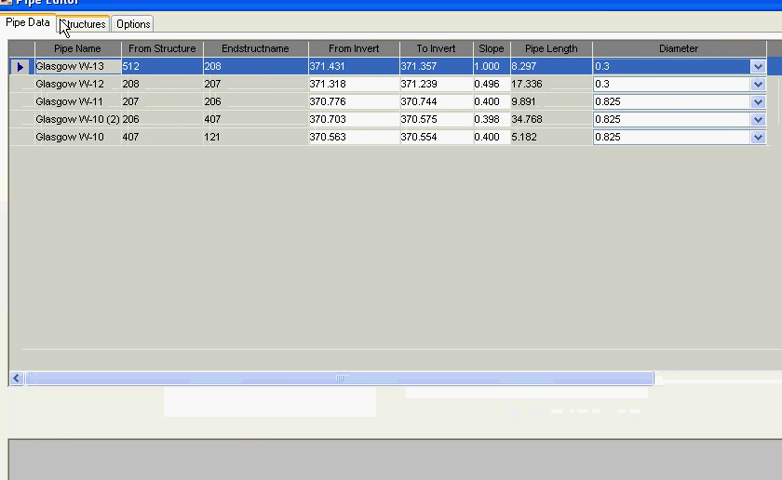
Show the Pipe Editor's Options settings for grade, resizing and sumps
{"action": "left_click", "coordinate": [133, 23]}
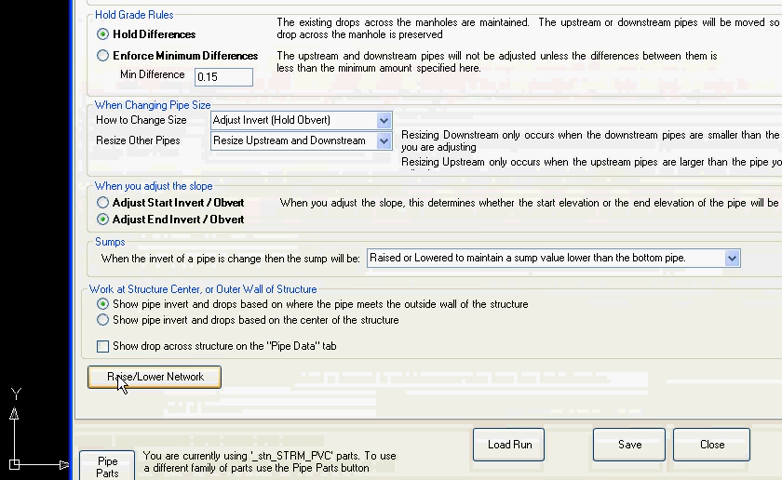
Set the run's pipe part to Concrete Pipe SI from the Storm Sewer parts list
{"action": "left_click", "coordinate": [112, 465]}
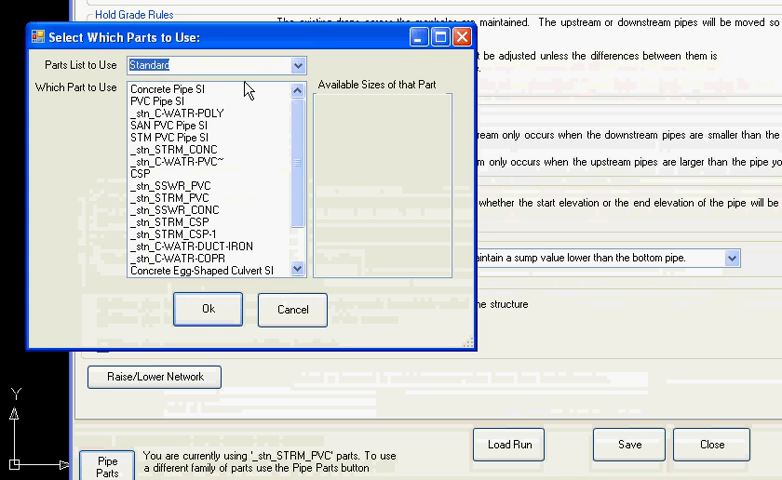
{"action": "left_click", "coordinate": [298, 65]}
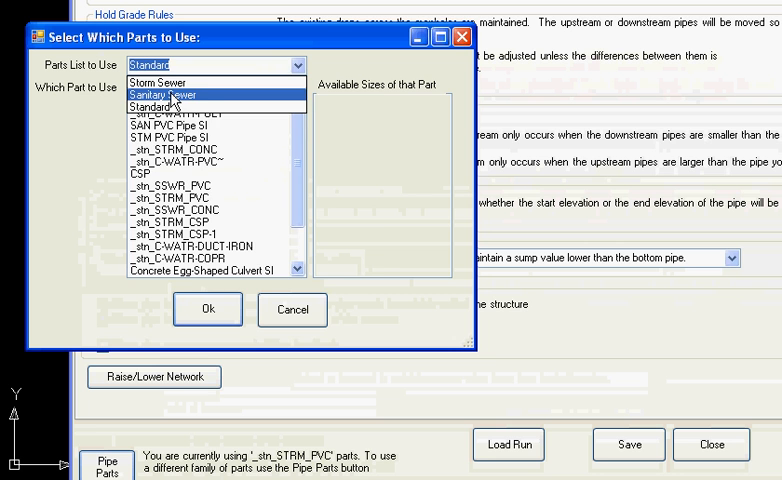
{"action": "left_click", "coordinate": [160, 83]}
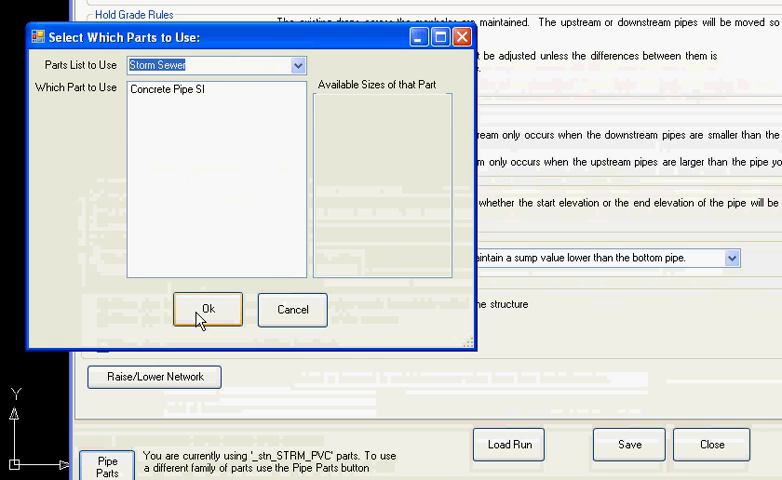
{"action": "left_click", "coordinate": [178, 90]}
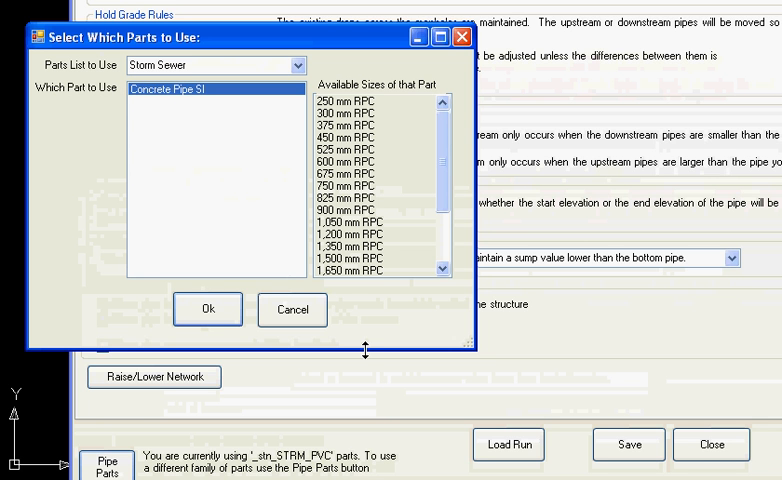
{"action": "left_click", "coordinate": [212, 309]}
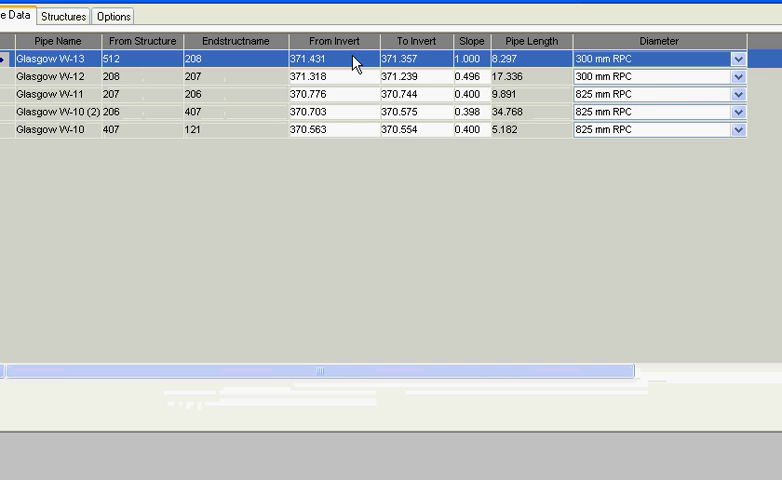
Copy Glasgow W-13's 1.000 slope to all five pipes in the run
{"action": "left_click", "coordinate": [415, 59]}
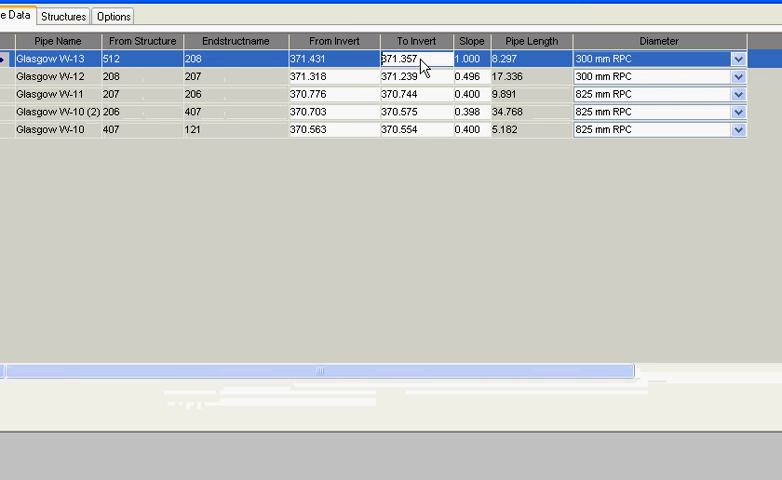
{"action": "left_click", "coordinate": [470, 59]}
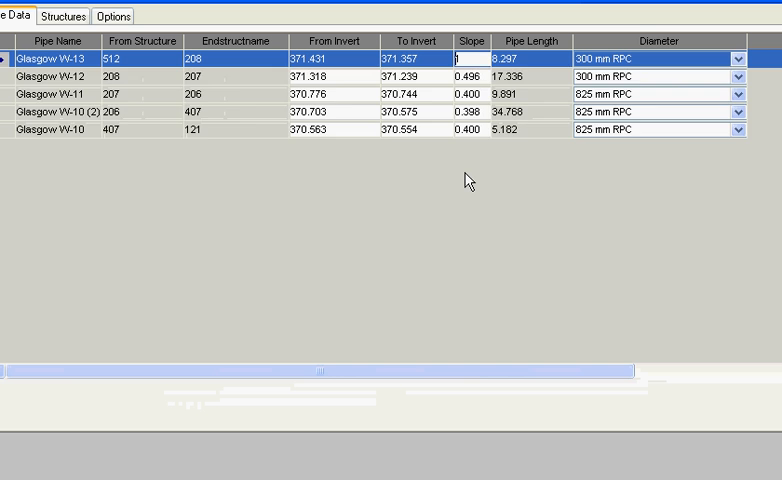
{"action": "left_click", "coordinate": [412, 130]}
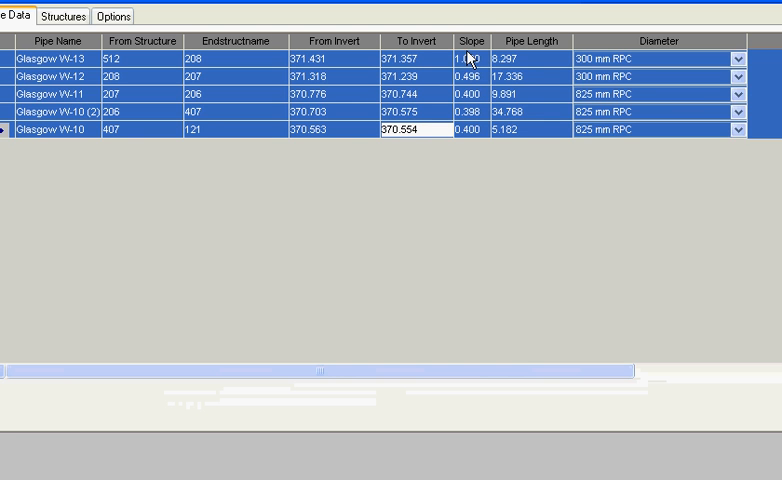
{"action": "right_click", "coordinate": [471, 59]}
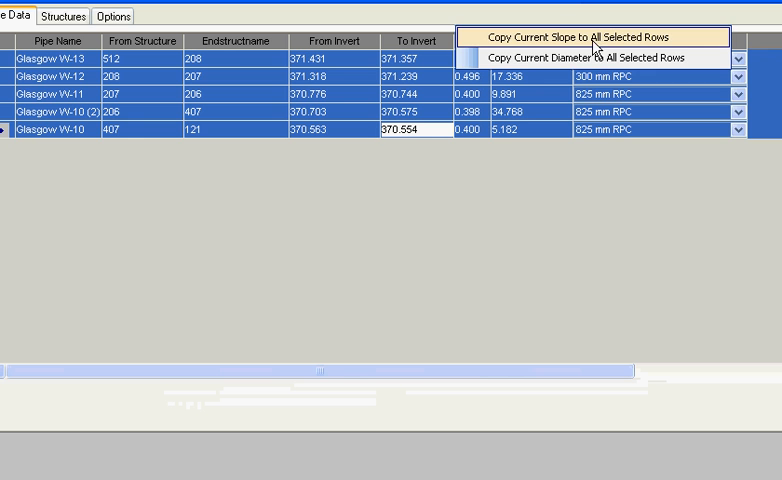
{"action": "left_click", "coordinate": [595, 40]}
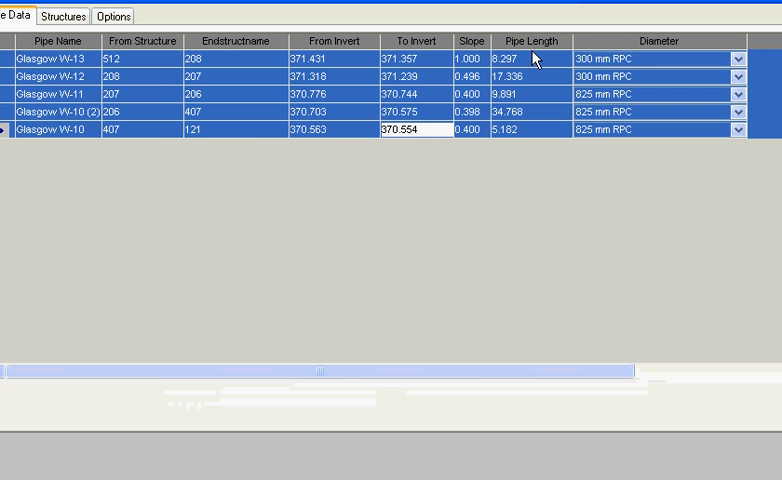
Bring up the diameter choices for pipe Glasgow W-13 alone
{"action": "left_click", "coordinate": [534, 59]}
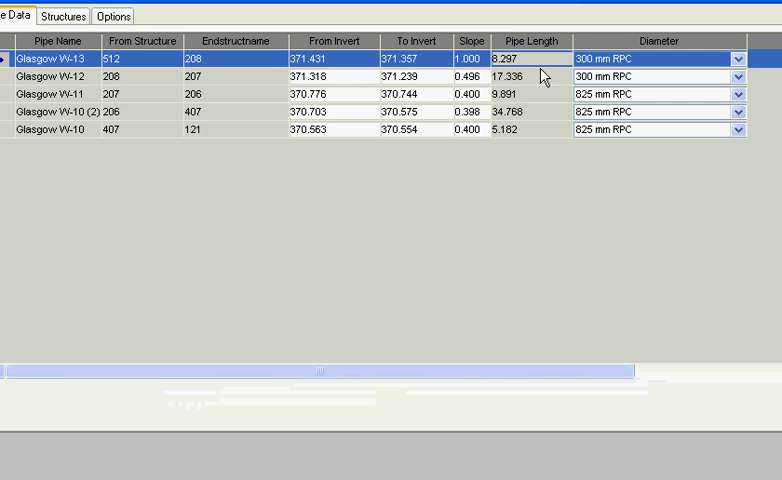
{"action": "left_click", "coordinate": [738, 60]}
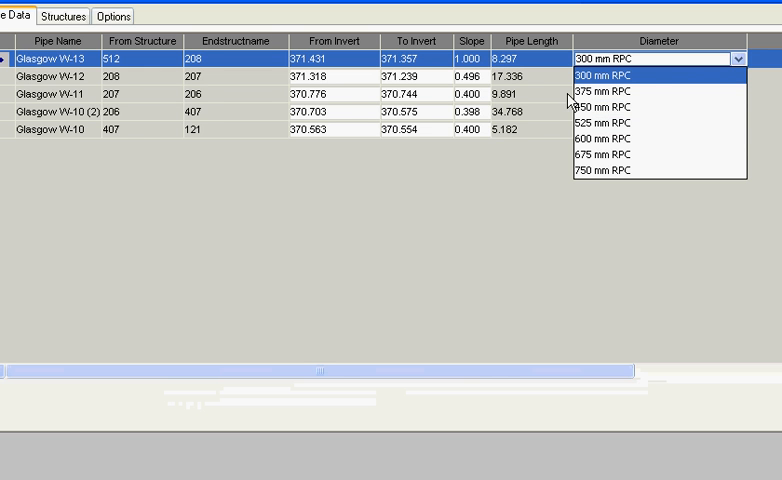
Review structure 512's size and rim elevation and structure 208's manhole drop
{"action": "left_click", "coordinate": [64, 16]}
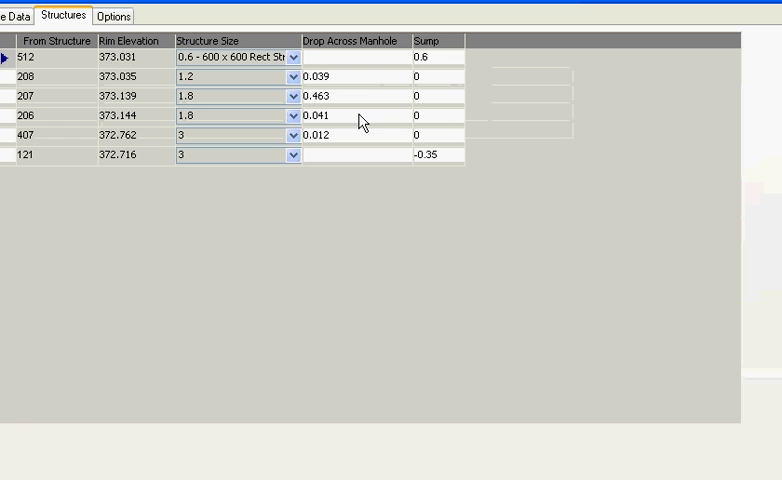
{"action": "left_click", "coordinate": [292, 58]}
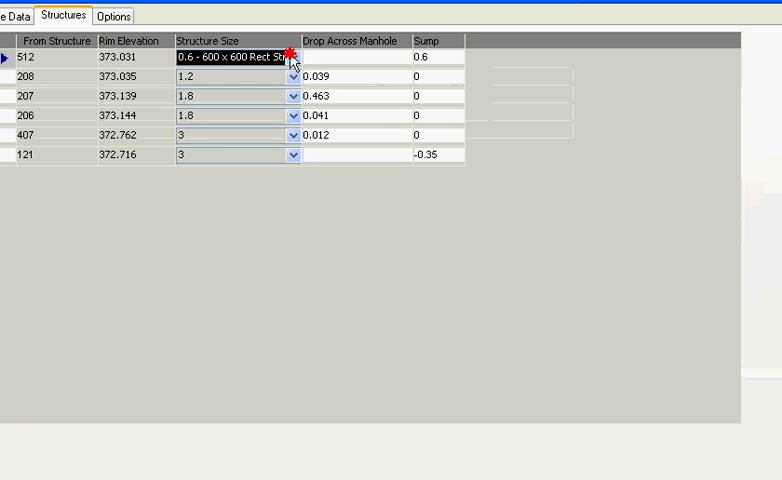
{"action": "left_click", "coordinate": [125, 58]}
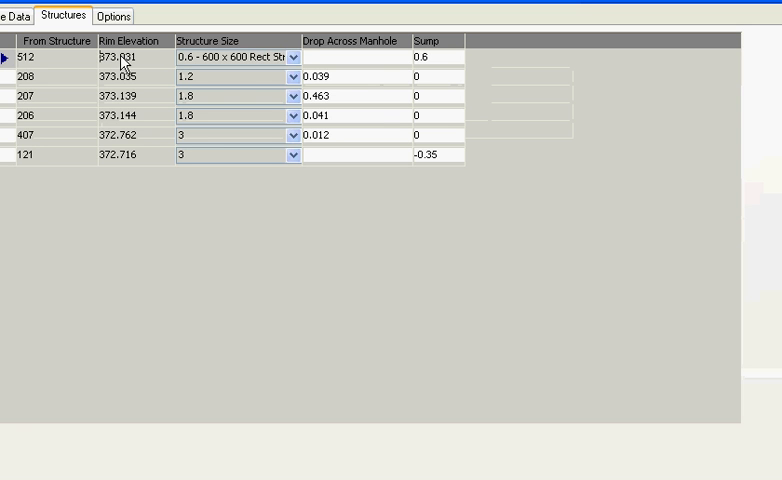
{"action": "left_click", "coordinate": [125, 60]}
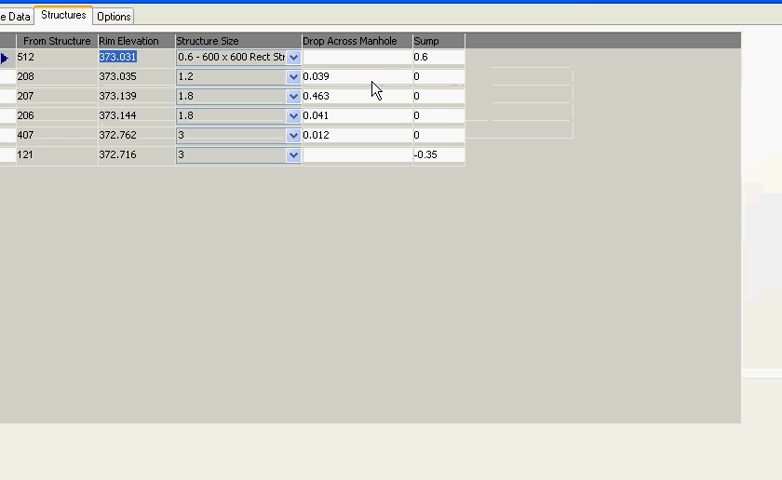
{"action": "left_click", "coordinate": [350, 77]}
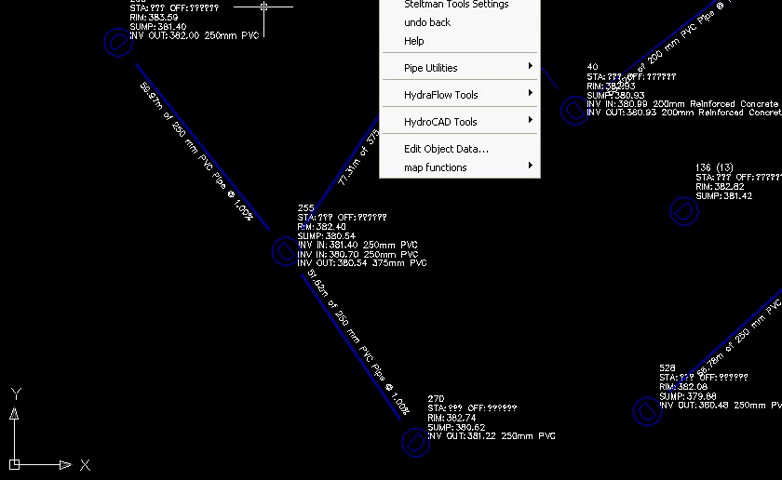
Show the Steltman Pipe Tools copyright and version window
{"action": "left_click", "coordinate": [413, 40]}
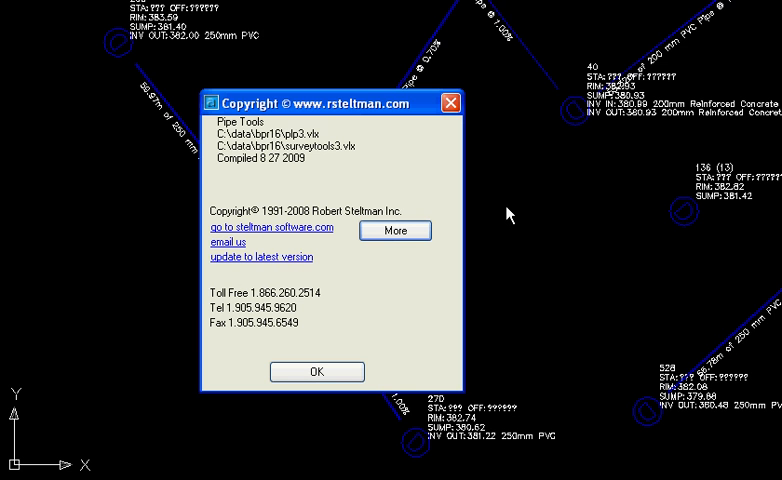